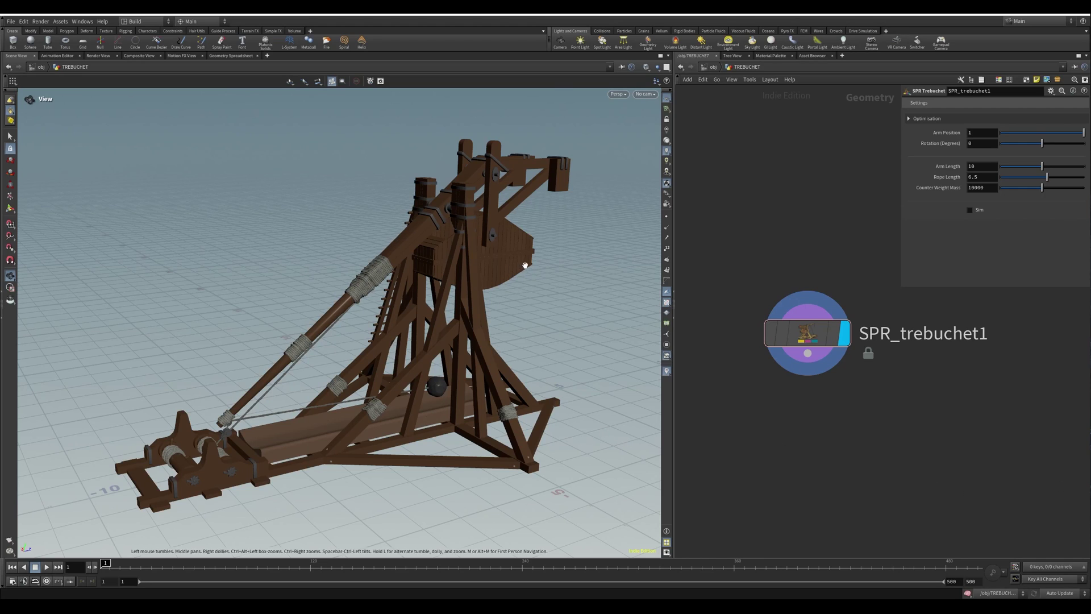
# Lower the trebuchet's Arm Position to 0.
pyautogui.moveTo(525, 265); pyautogui.dragTo(540, 260, button='middle')
pyautogui.moveTo(533, 240); pyautogui.dragTo(541, 240)
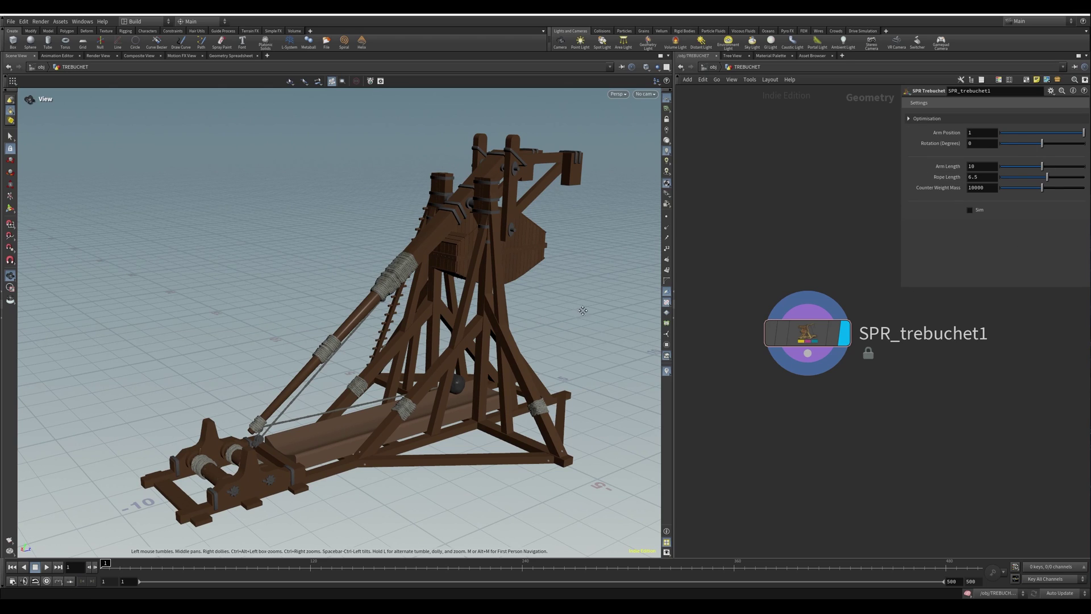
pyautogui.moveTo(583, 310); pyautogui.dragTo(563, 282, button='middle')
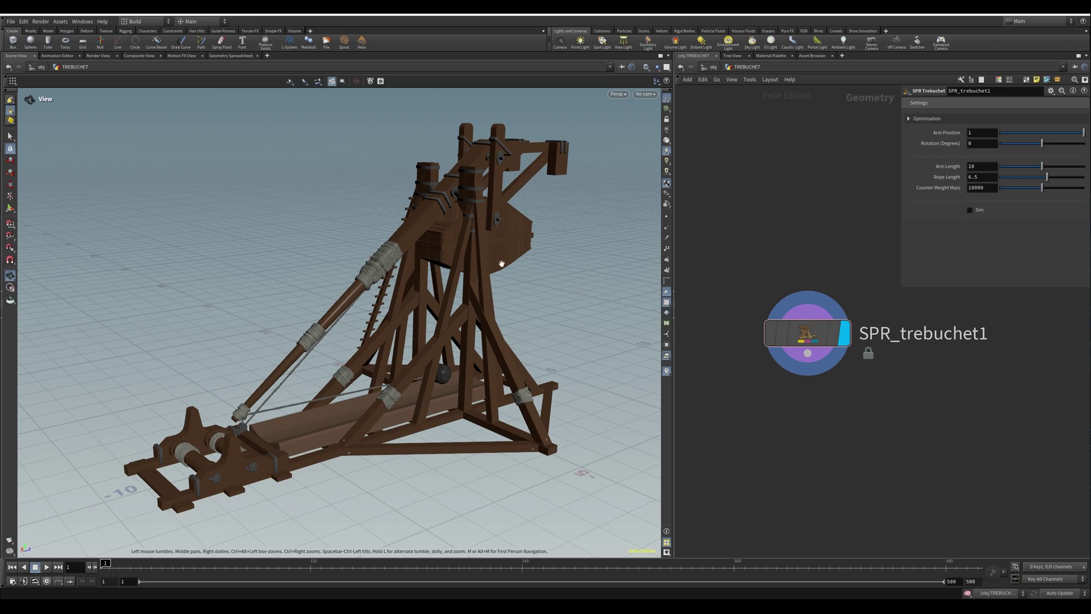
pyautogui.moveTo(571, 286); pyautogui.dragTo(572, 295, button='middle')
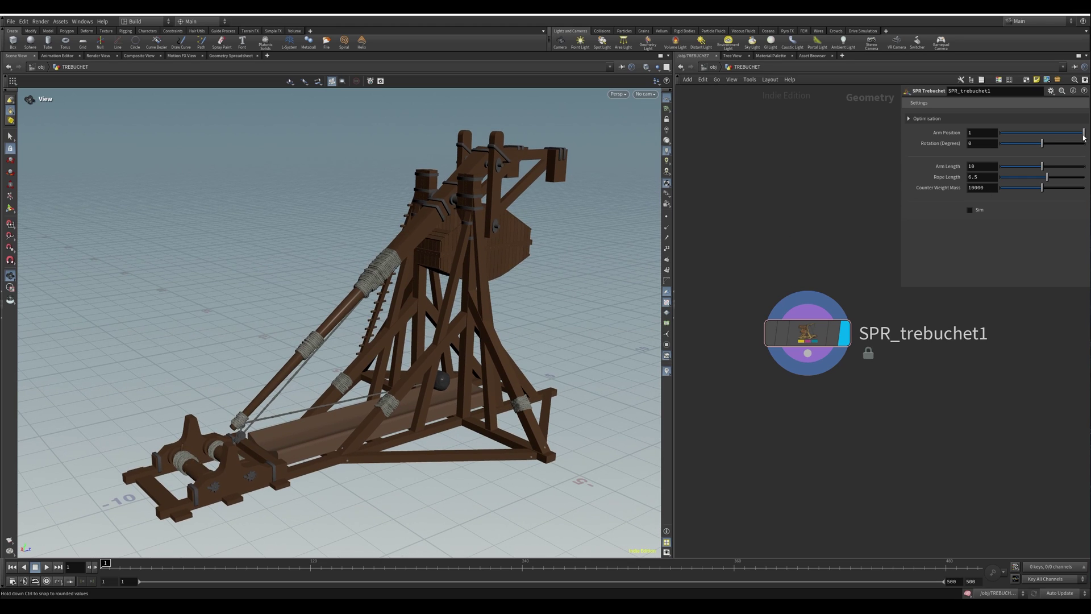
pyautogui.moveTo(1082, 135); pyautogui.dragTo(997, 134)
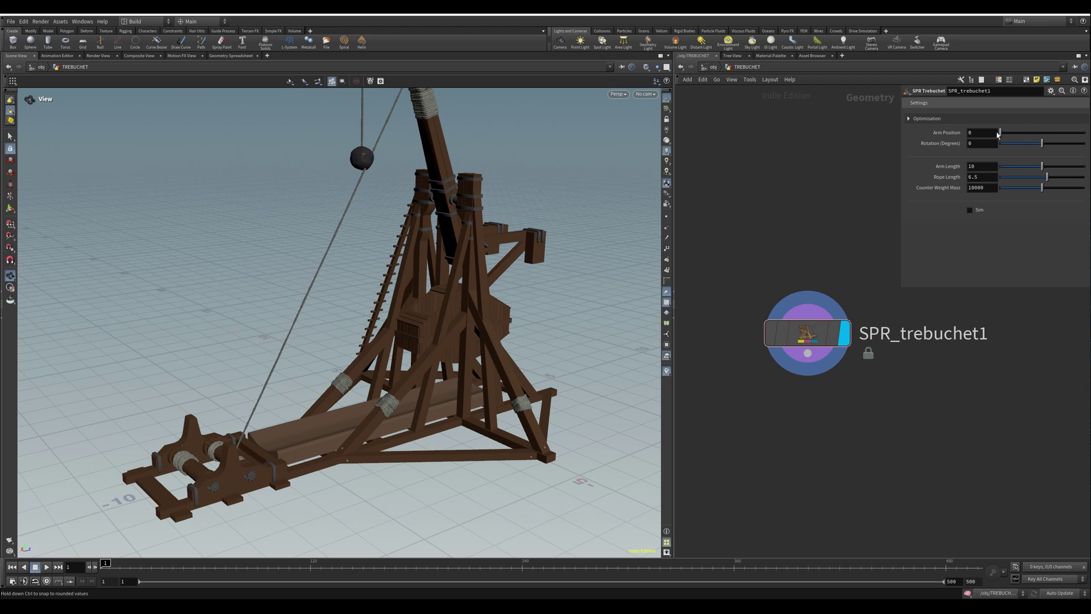
# Set Arm Position to 0.898 and try rotating the trebuchet to -34.9 degrees.
pyautogui.scroll(-3, 443, 249)
pyautogui.moveTo(335, 238); pyautogui.dragTo(335, 199)
pyautogui.moveTo(362, 191); pyautogui.dragTo(377, 278, button='middle')
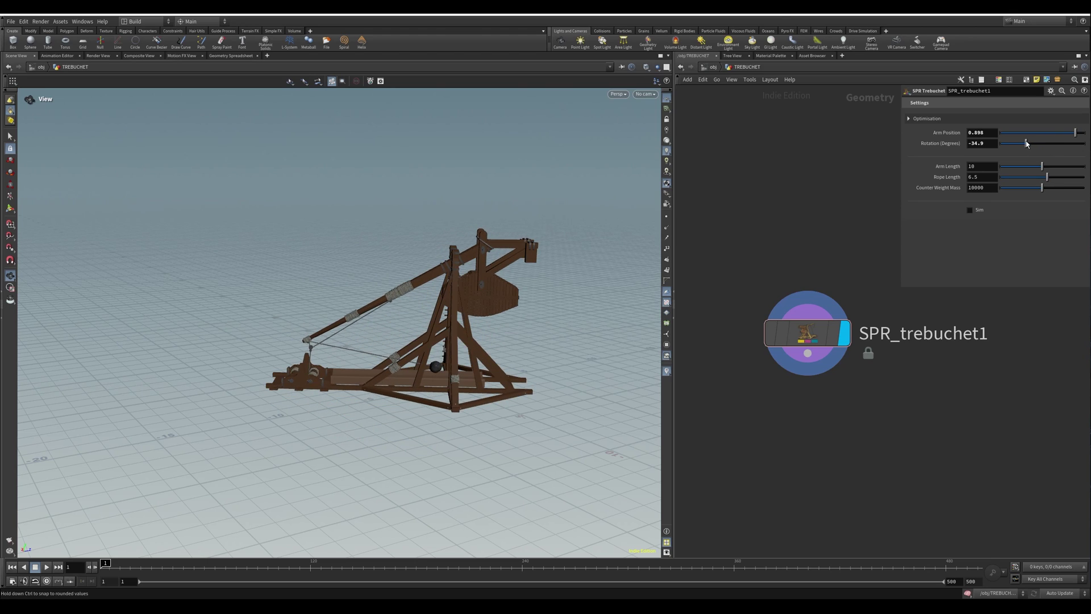
pyautogui.hotkey('ctrl', 'z')
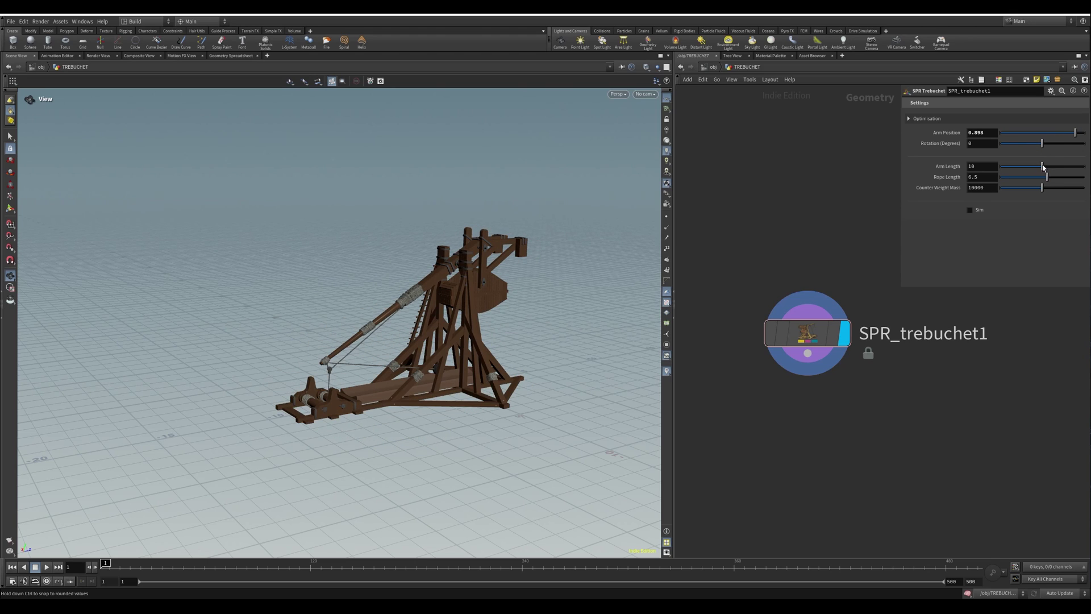
# Set Arm Position to 0.643, Arm Length to 6.79 and Rope Length to 7.31.
pyautogui.moveTo(1069, 133); pyautogui.dragTo(1015, 174)
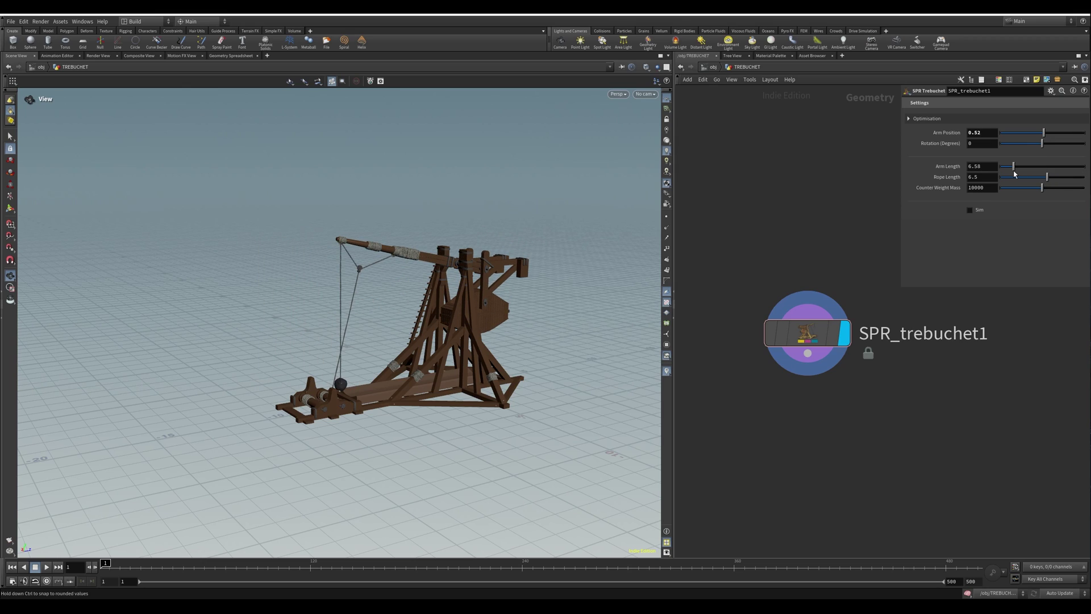
pyautogui.moveTo(1046, 131); pyautogui.dragTo(1055, 177)
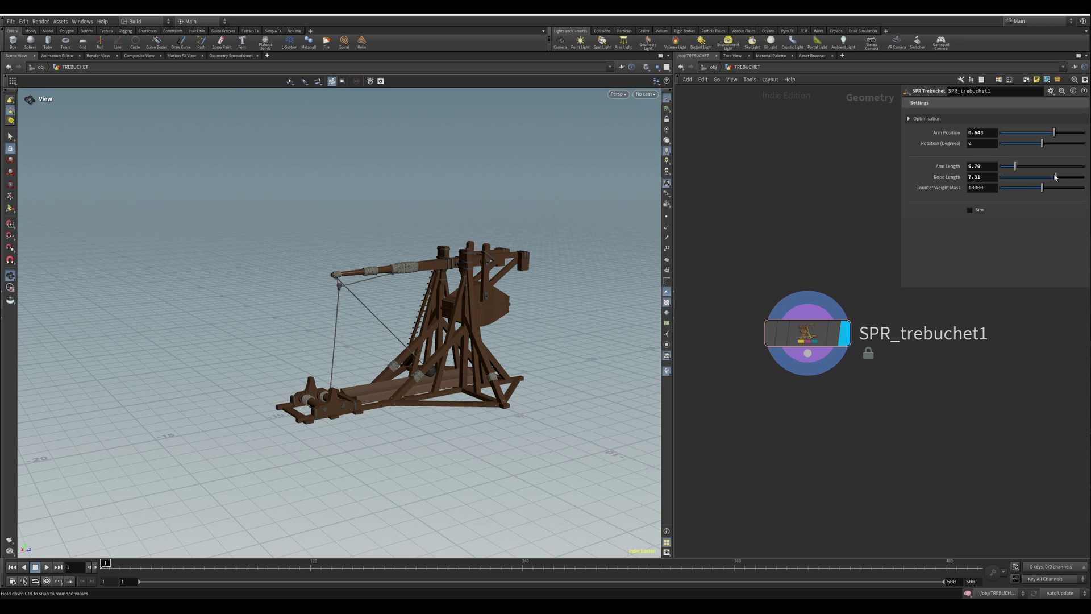
# Raise the Counter Weight Mass to 11888 while viewing the rocks in the counterweight box.
pyautogui.scroll(3, 401, 318)
pyautogui.moveTo(400, 319); pyautogui.dragTo(500, 374)
pyautogui.moveTo(515, 337); pyautogui.dragTo(400, 250)
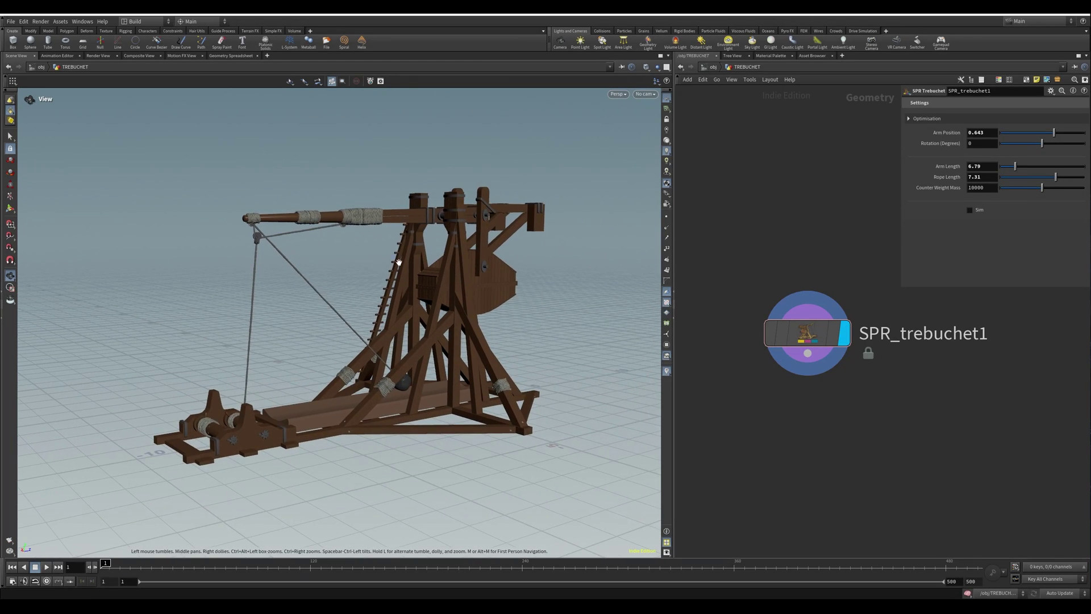
pyautogui.moveTo(400, 250); pyautogui.dragTo(514, 271, button='right')
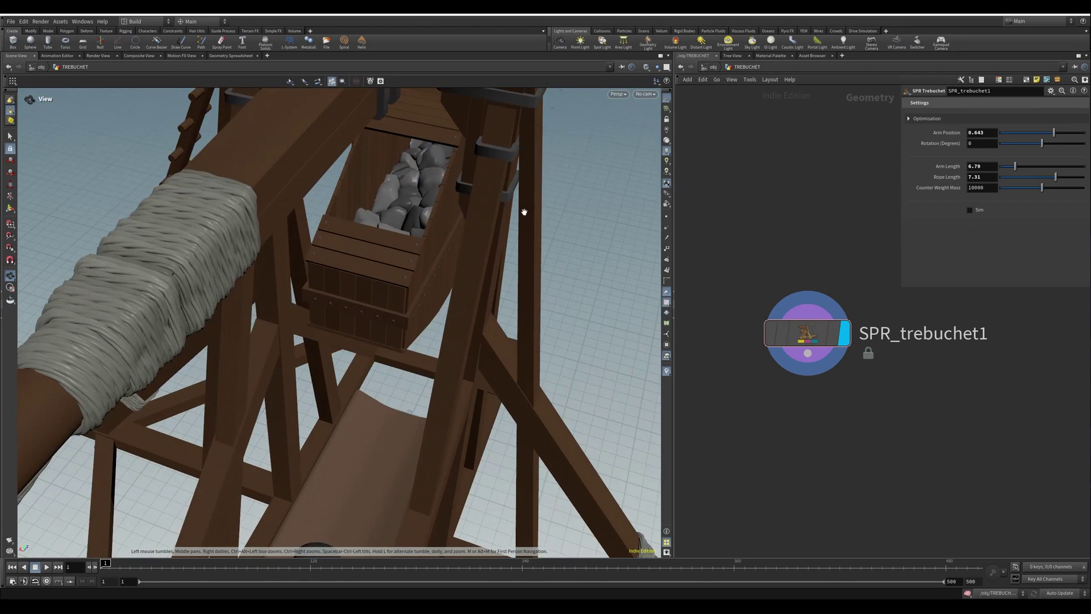
pyautogui.moveTo(524, 212); pyautogui.dragTo(540, 295, button='middle')
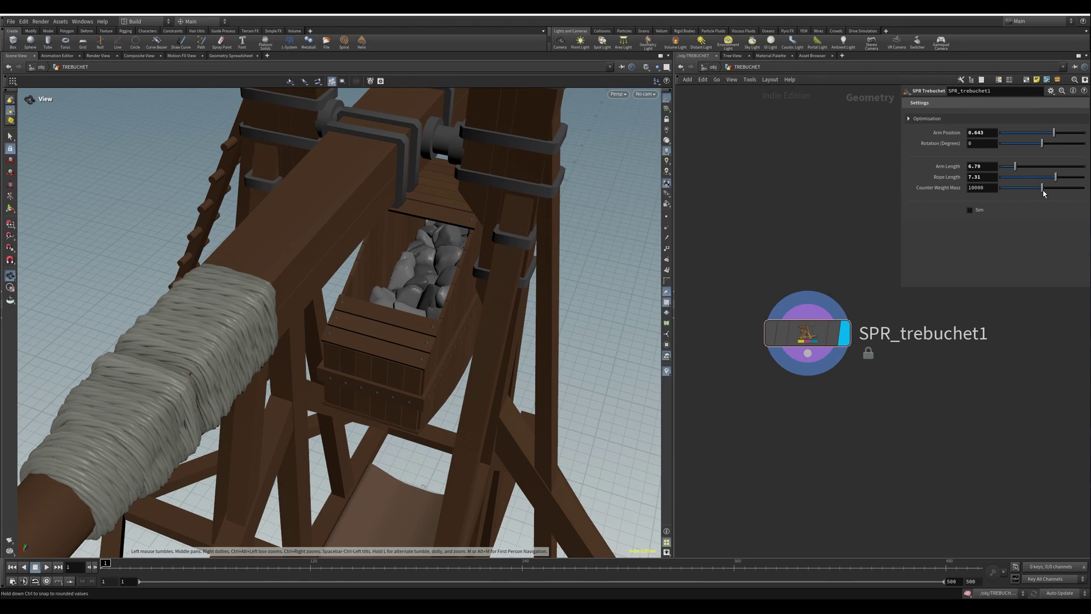
pyautogui.moveTo(1044, 194)
pyautogui.mouseDown()
pyautogui.moveTo(1018, 193)
pyautogui.moveTo(1080, 201)
pyautogui.moveTo(1048, 201)
pyautogui.mouseUp()
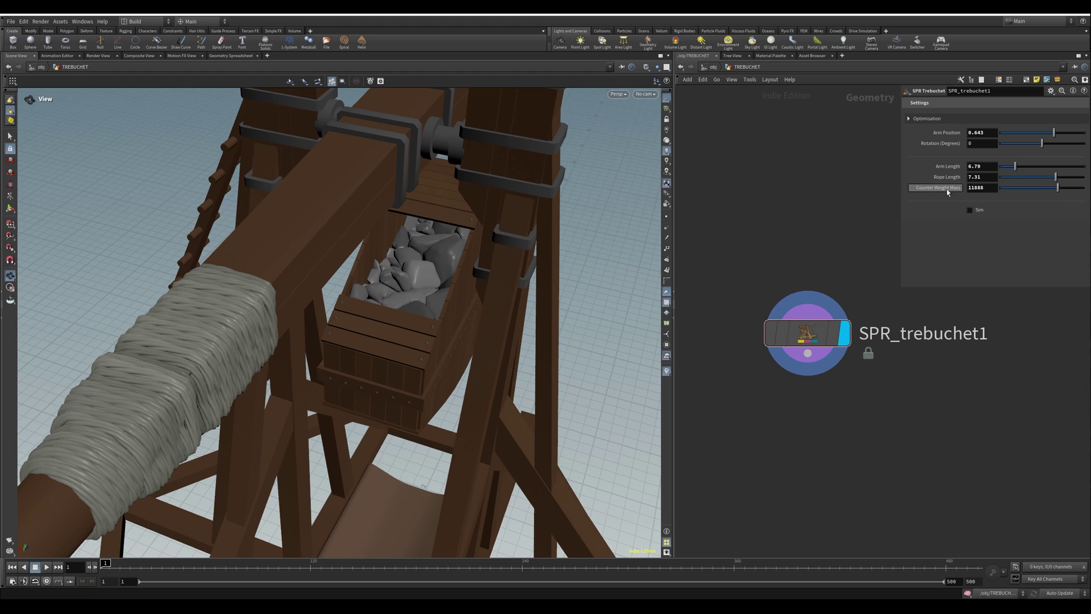
# Expand the Optimisation settings and switch the trebuchet's Output to Proxy.
pyautogui.moveTo(432, 267); pyautogui.dragTo(240, 257, button='right')
pyautogui.moveTo(240, 257); pyautogui.dragTo(301, 210)
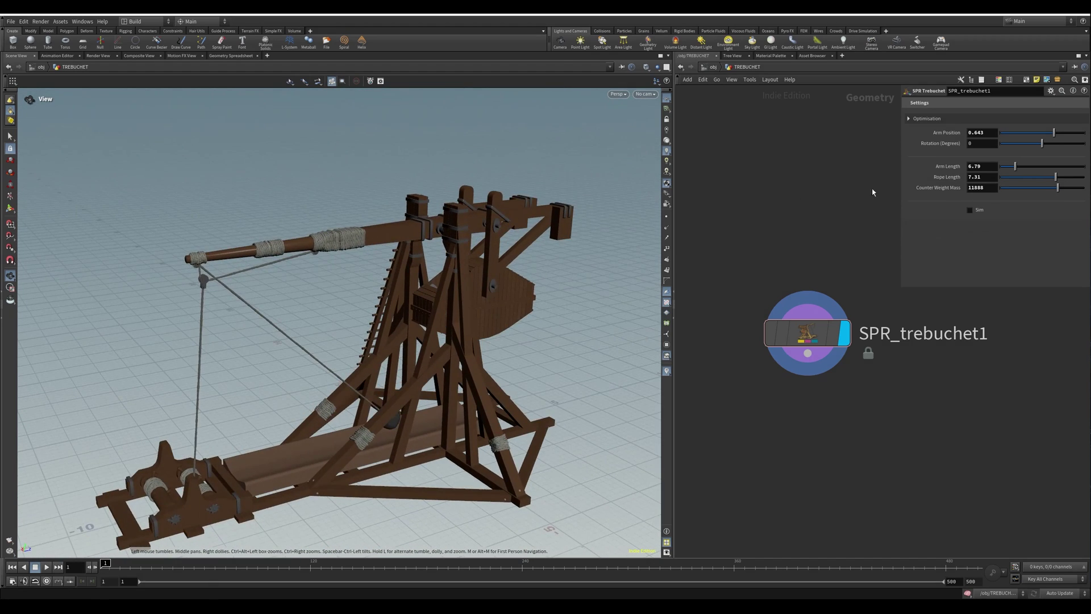
pyautogui.click(931, 120)
pyautogui.click(985, 139)
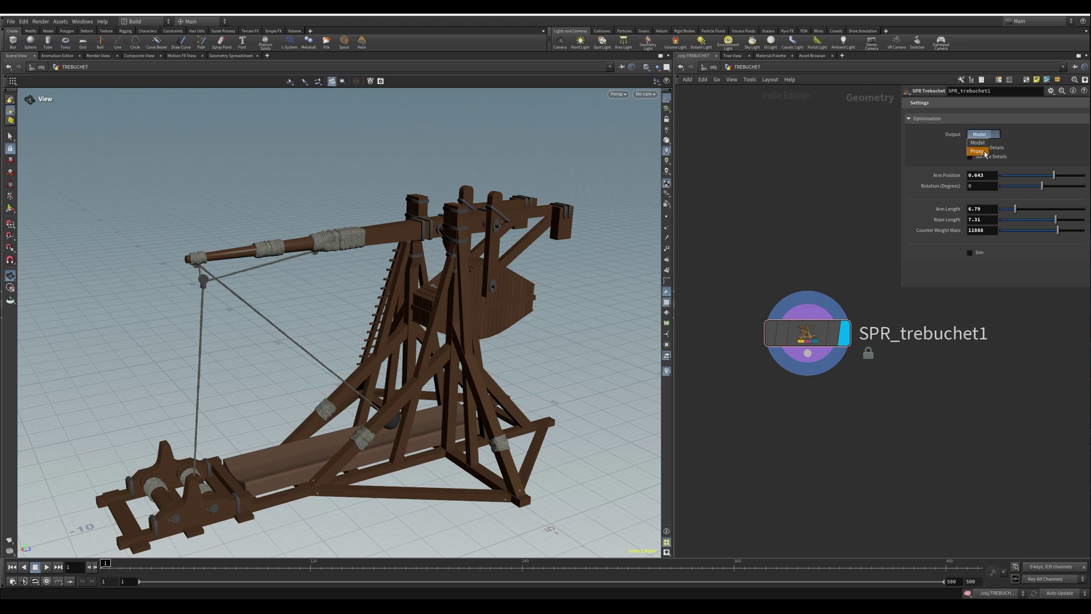
pyautogui.click(985, 150)
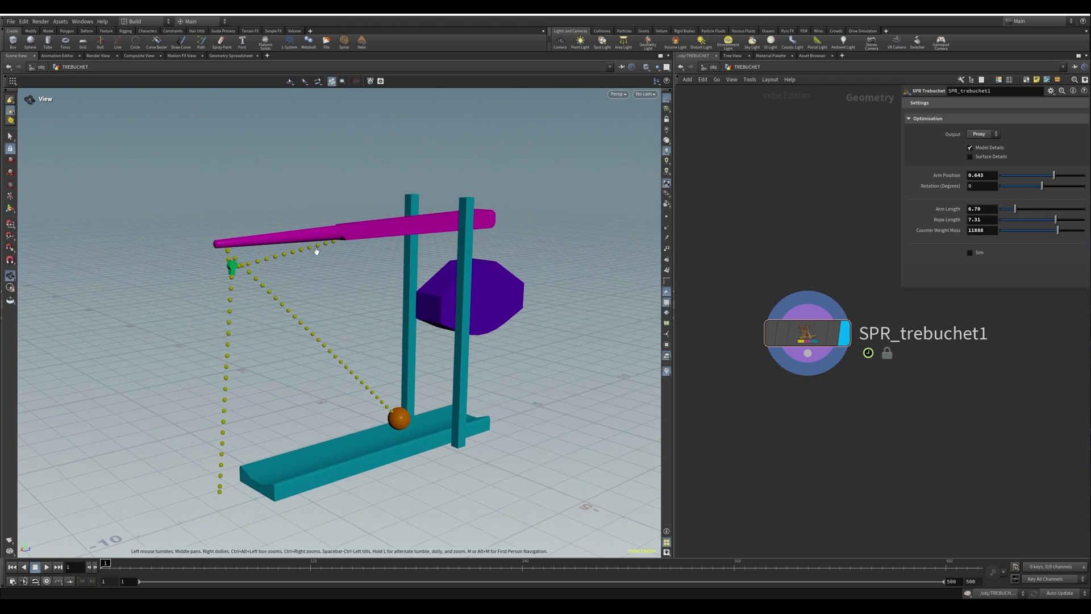
# Set the Output to Model and enable both Model Details and Surface Details.
pyautogui.click(987, 139)
pyautogui.click(988, 150)
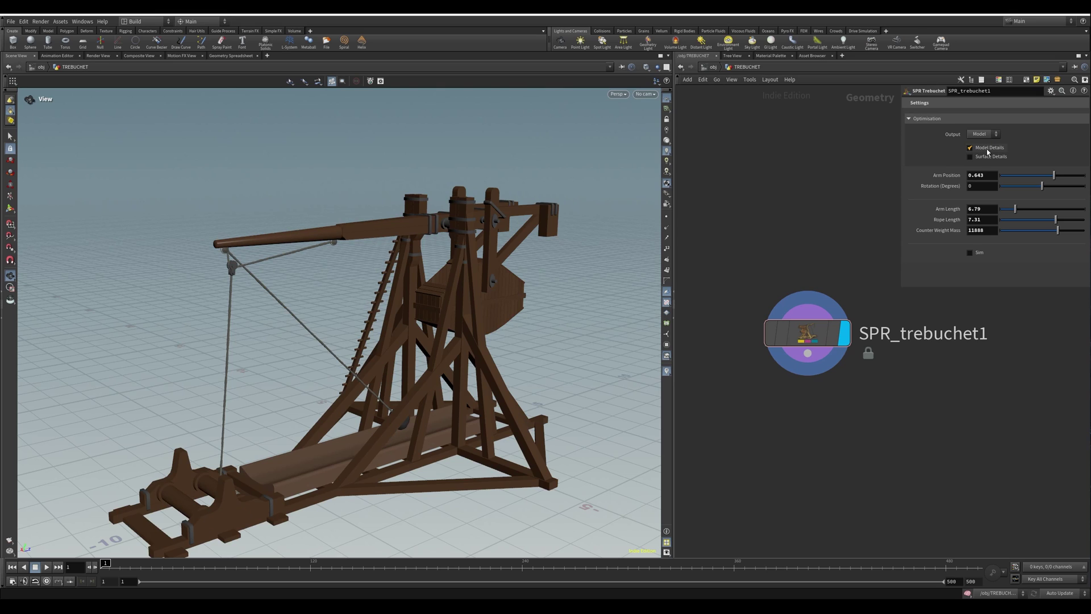
pyautogui.click(987, 149)
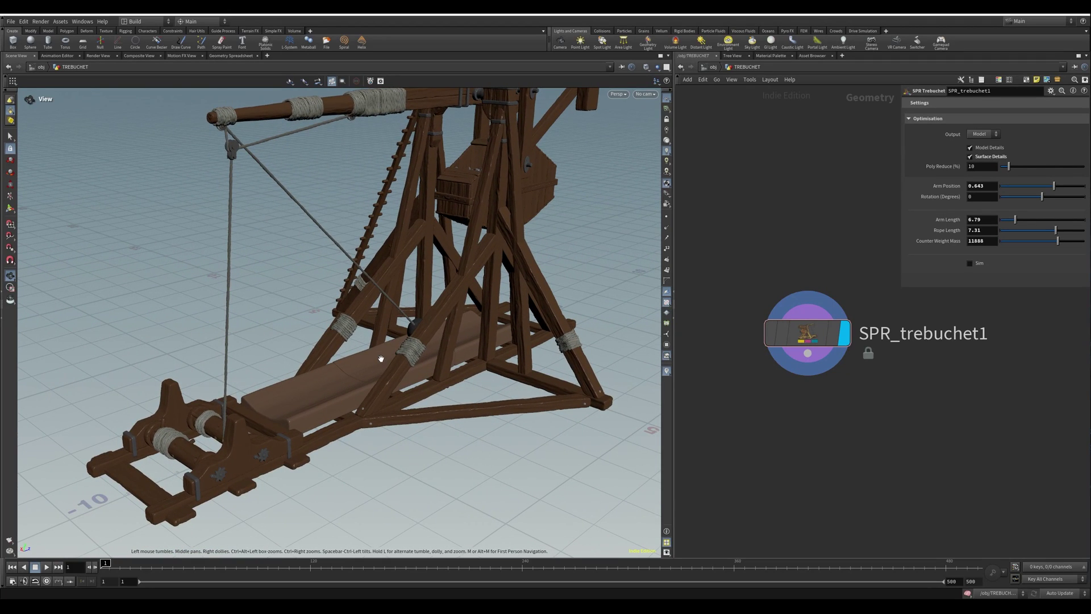
# Examine the surface detailing on the trebuchet's wooden frame, counterweight box, throwing arm and rope bindings.
pyautogui.moveTo(441, 299); pyautogui.dragTo(606, 275, button='right')
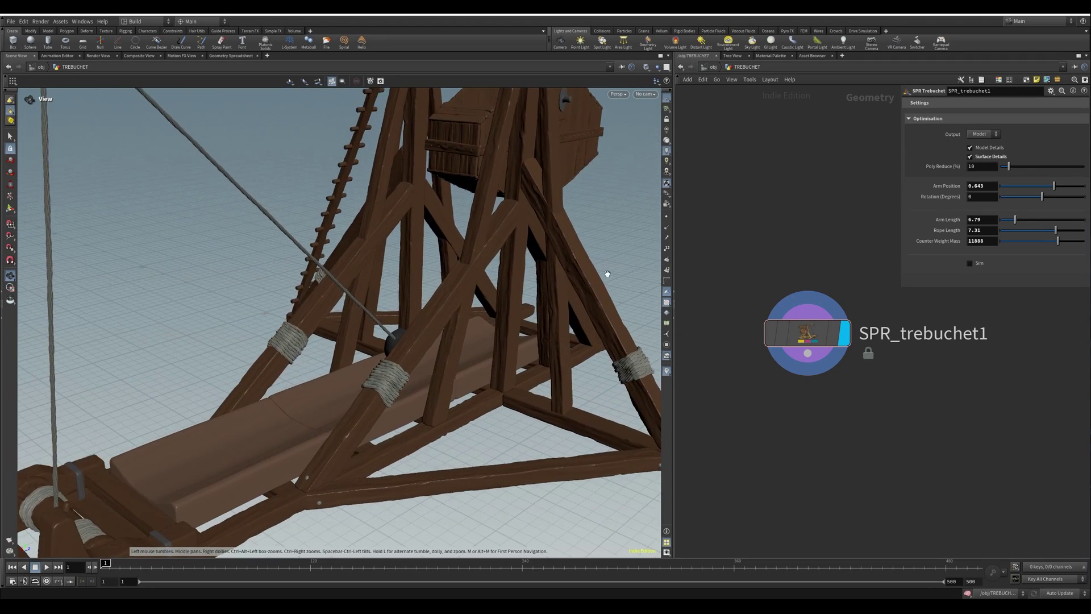
pyautogui.moveTo(679, 265); pyautogui.dragTo(653, 269, button='right')
pyautogui.moveTo(460, 304); pyautogui.dragTo(606, 285, button='right')
pyautogui.rightClick(610, 285)
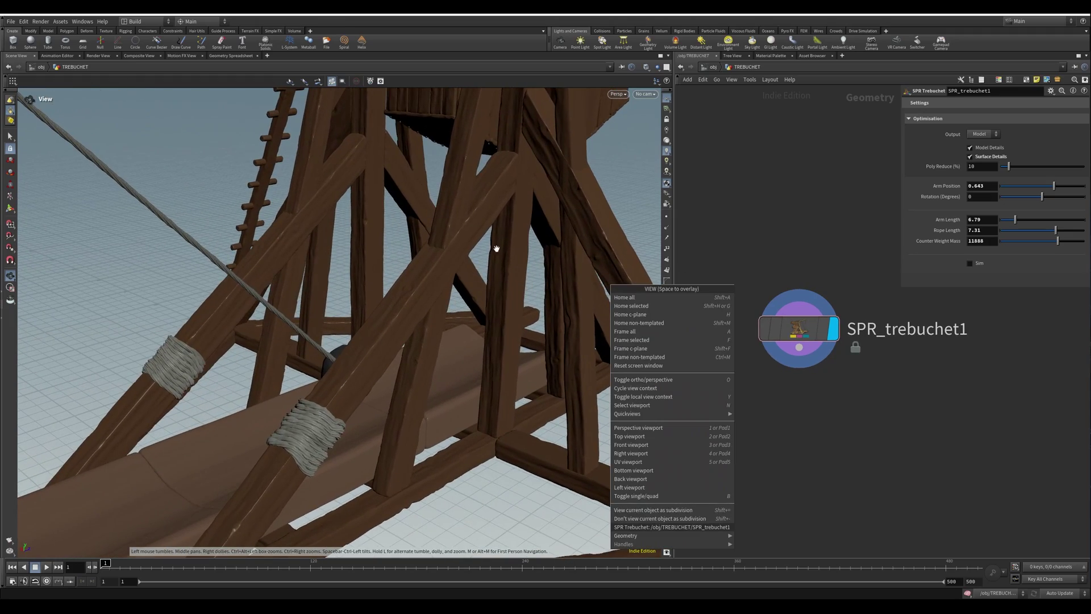
pyautogui.click(432, 324)
pyautogui.moveTo(431, 325); pyautogui.dragTo(419, 220)
pyautogui.moveTo(419, 220); pyautogui.dragTo(477, 205, button='right')
pyautogui.moveTo(478, 206); pyautogui.dragTo(425, 259, button='middle')
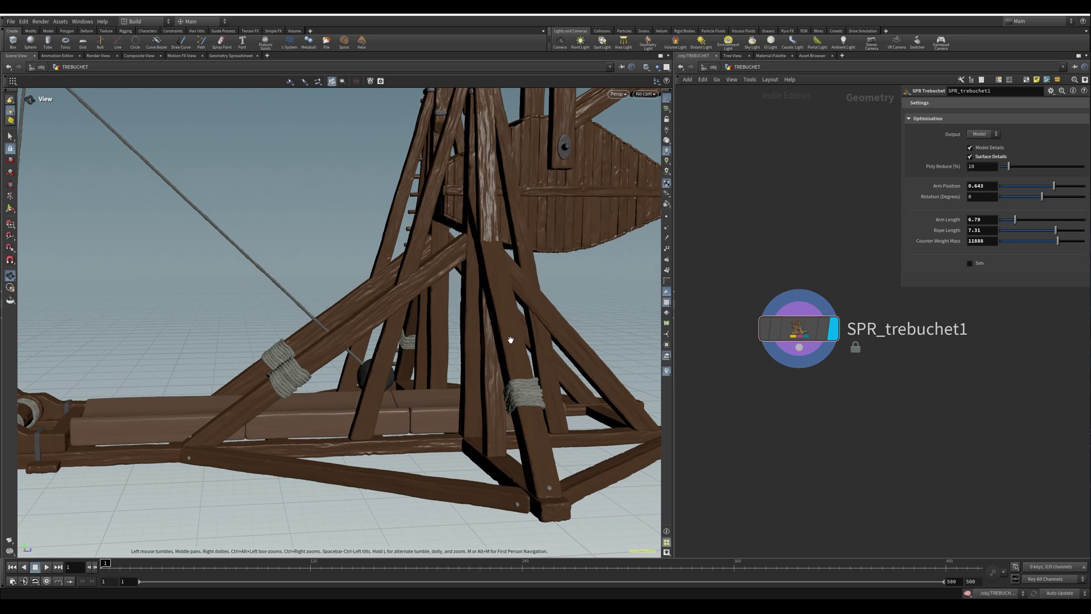
pyautogui.moveTo(586, 243); pyautogui.dragTo(392, 205)
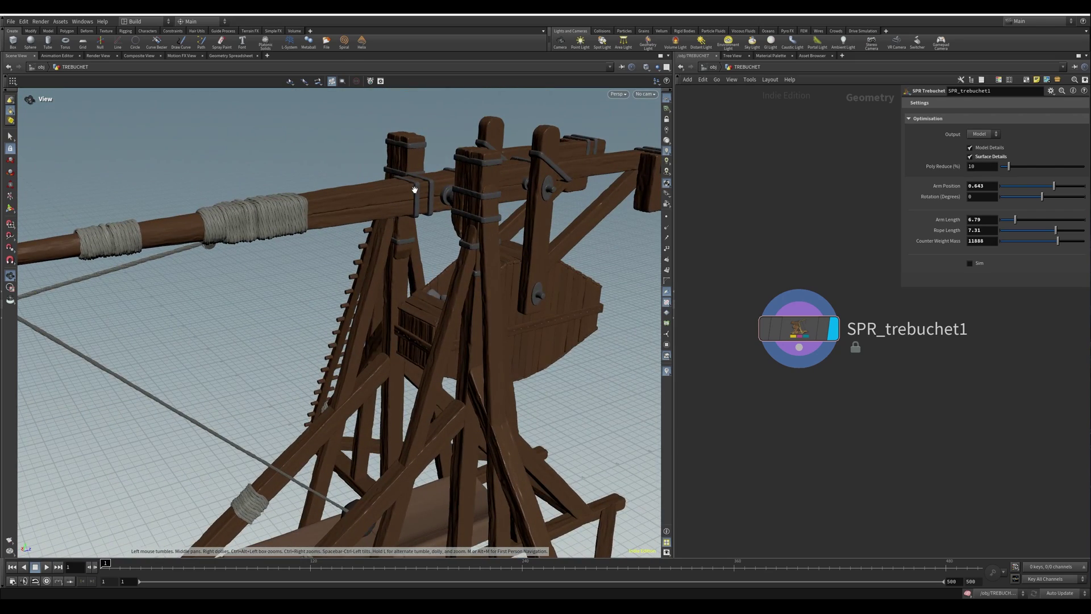
pyautogui.moveTo(457, 190); pyautogui.dragTo(614, 171, button='middle')
pyautogui.moveTo(614, 170); pyautogui.dragTo(404, 186, button='right')
pyautogui.moveTo(404, 186); pyautogui.dragTo(325, 203)
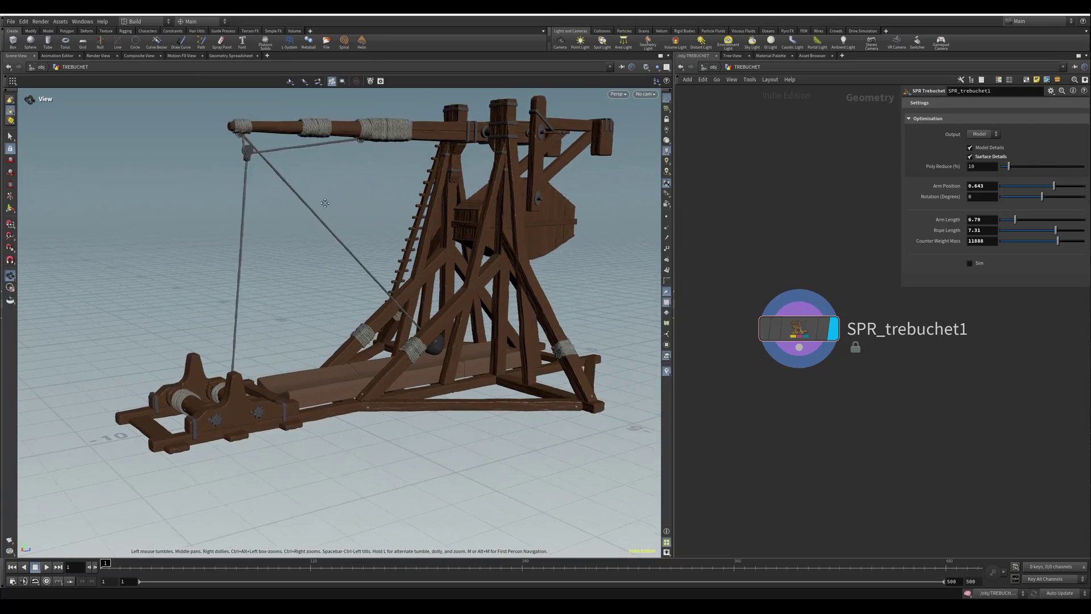
pyautogui.moveTo(325, 203); pyautogui.dragTo(406, 282, button='middle')
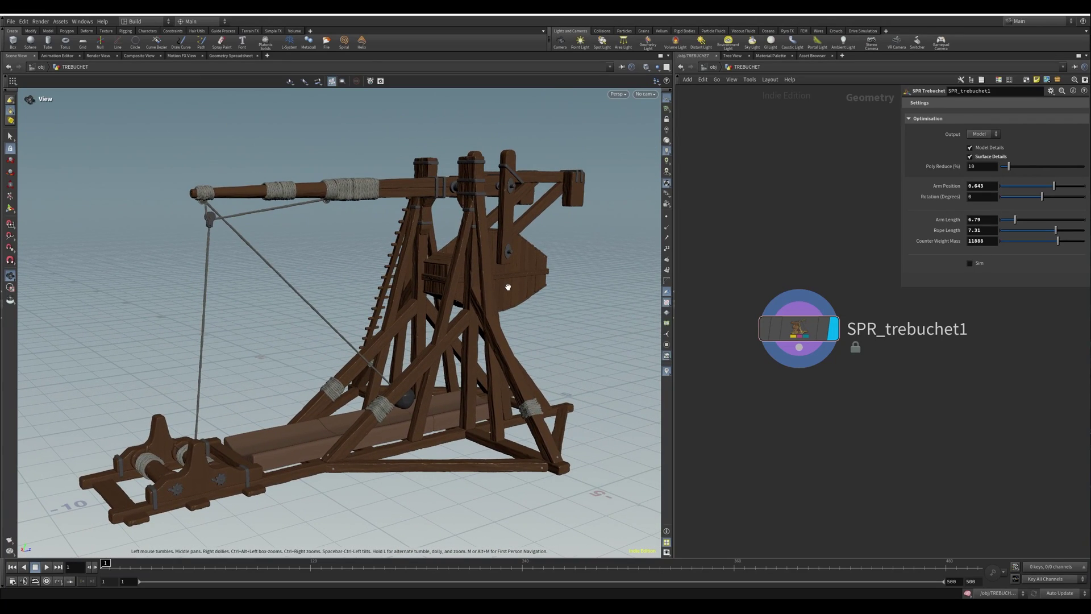
# Collapse the Optimisation settings, enable Sim, and set Arm Position to 0.148.
pyautogui.click(923, 119)
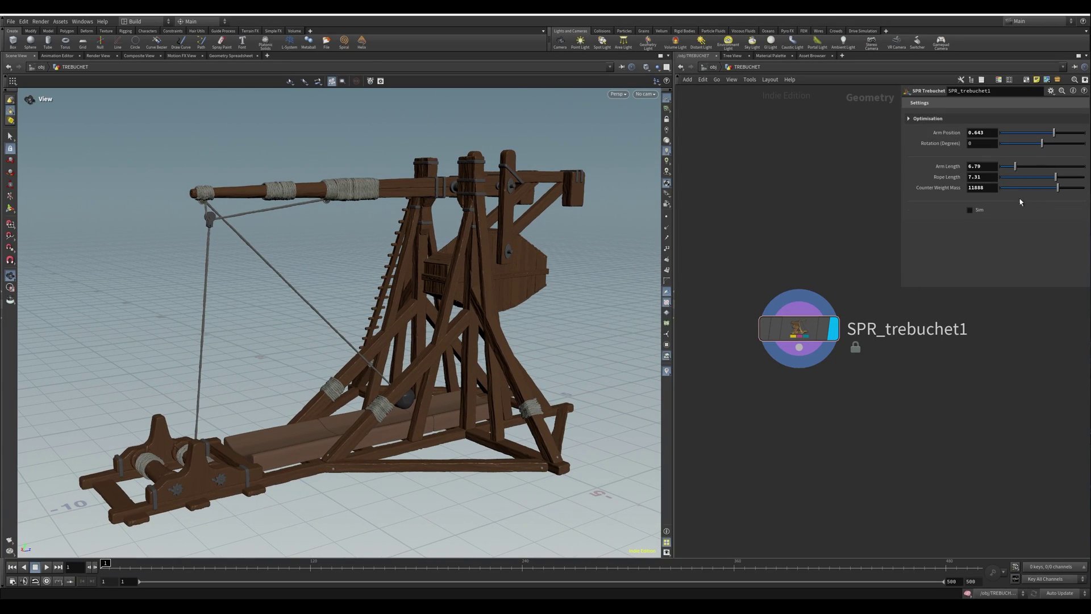
pyautogui.click(979, 212)
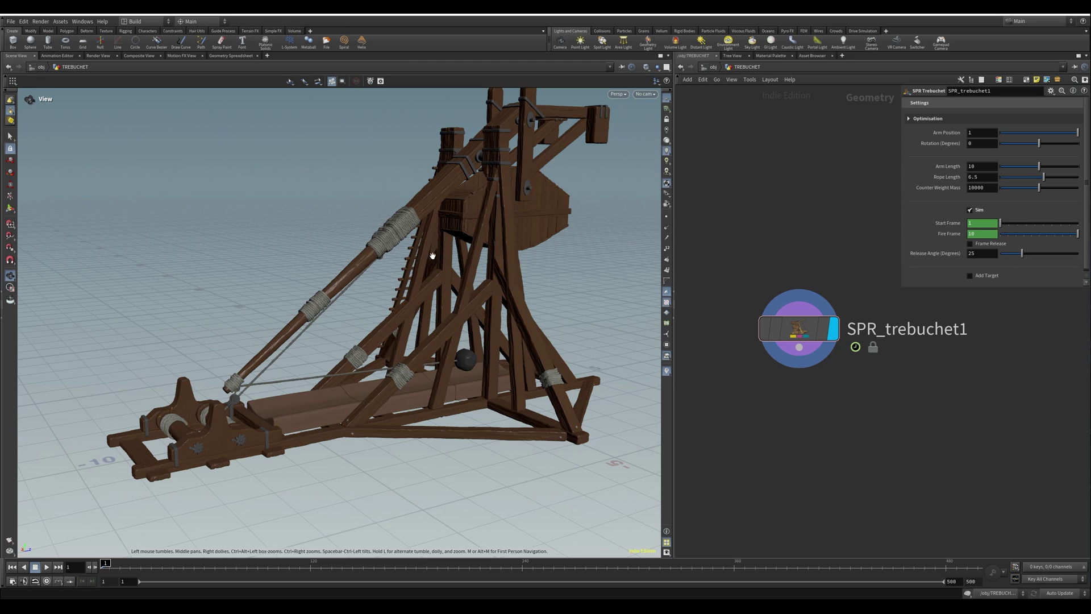
pyautogui.moveTo(537, 227); pyautogui.dragTo(512, 274)
pyautogui.moveTo(512, 274); pyautogui.dragTo(554, 190, button='middle')
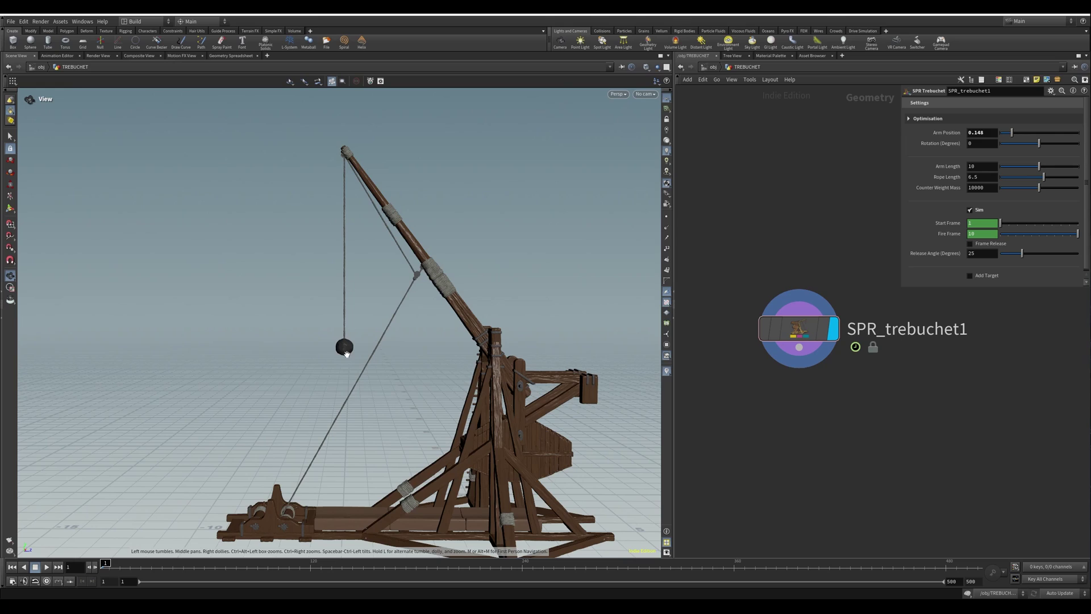
# Try the Frame Release option in place of the release angle.
pyautogui.moveTo(334, 165); pyautogui.dragTo(414, 246, button='middle')
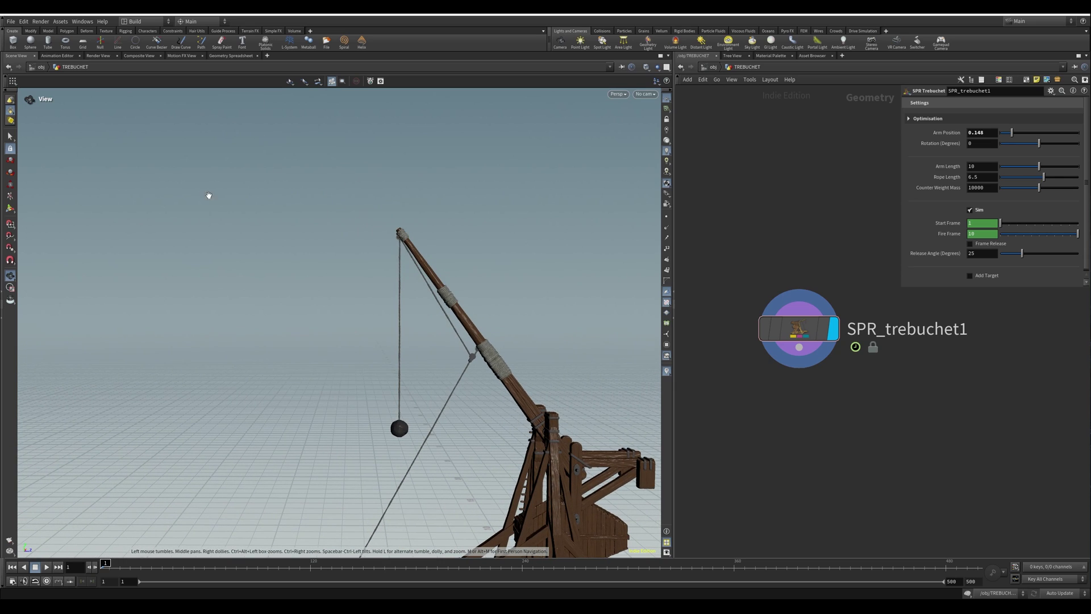
pyautogui.moveTo(549, 210); pyautogui.dragTo(507, 166, button='middle')
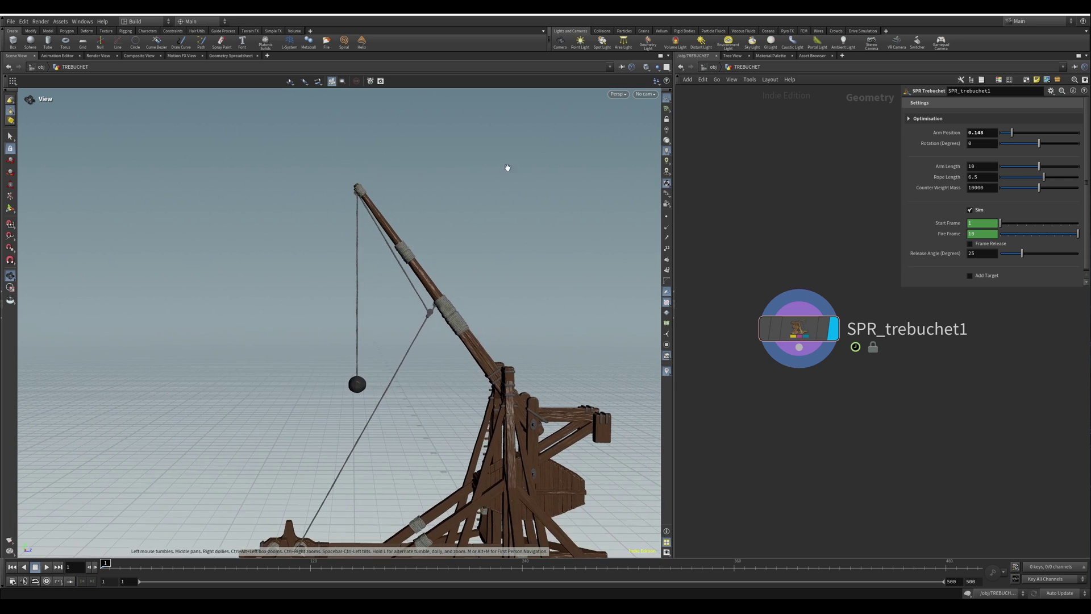
pyautogui.click(993, 244)
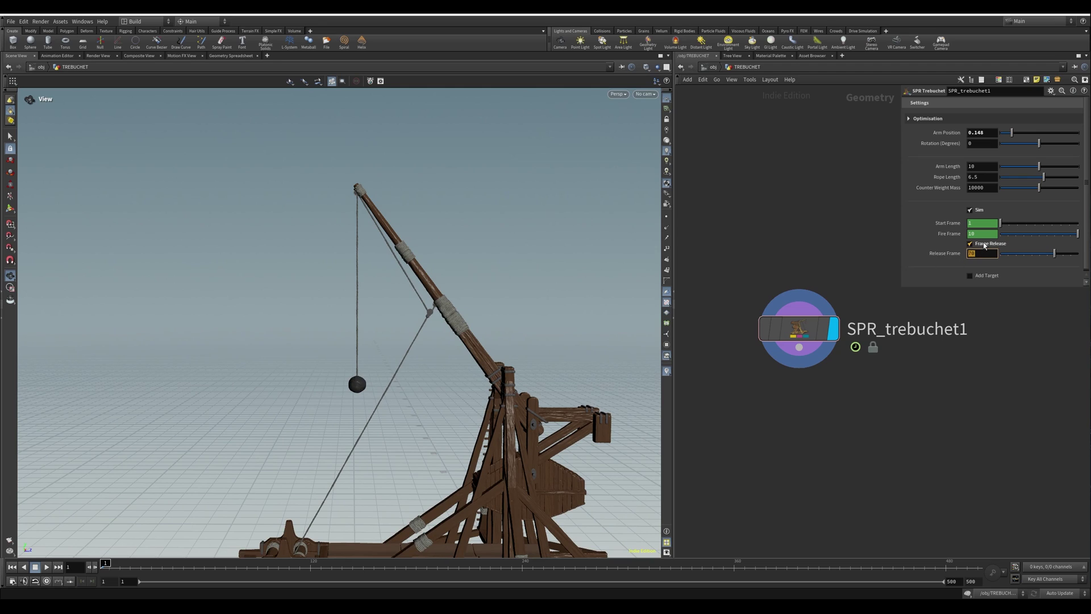
pyautogui.click(985, 244)
# Restore Arm Position to 1 and play the simulation to watch the trebuchet fire.
pyautogui.moveTo(528, 246); pyautogui.dragTo(418, 241)
pyautogui.moveTo(418, 241); pyautogui.dragTo(590, 256, button='right')
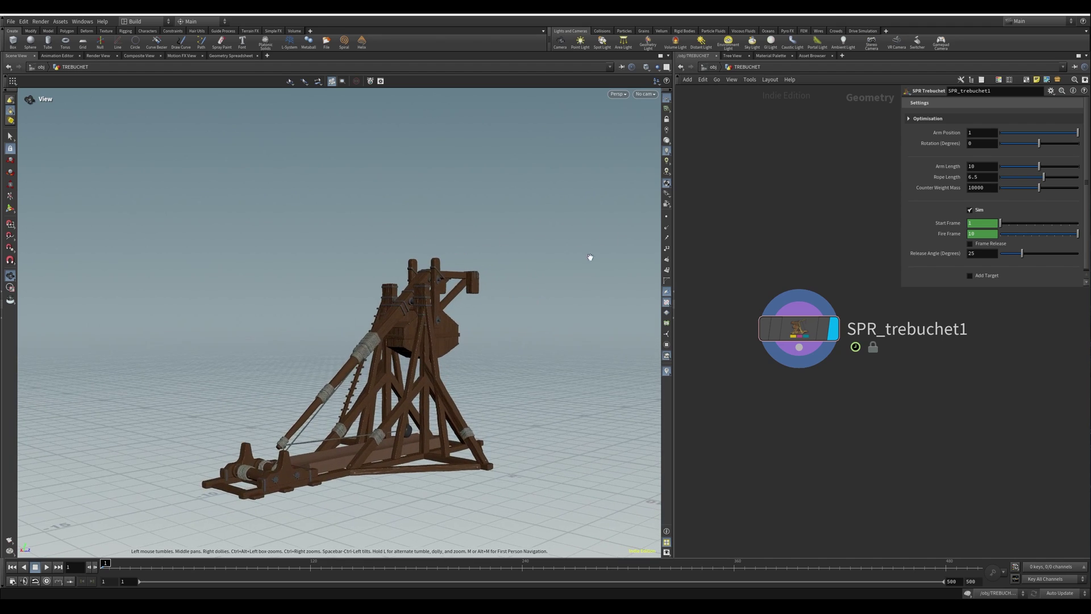
pyautogui.moveTo(590, 257); pyautogui.dragTo(535, 278)
pyautogui.moveTo(534, 279); pyautogui.dragTo(433, 203, button='middle')
pyautogui.moveTo(471, 224); pyautogui.dragTo(482, 254)
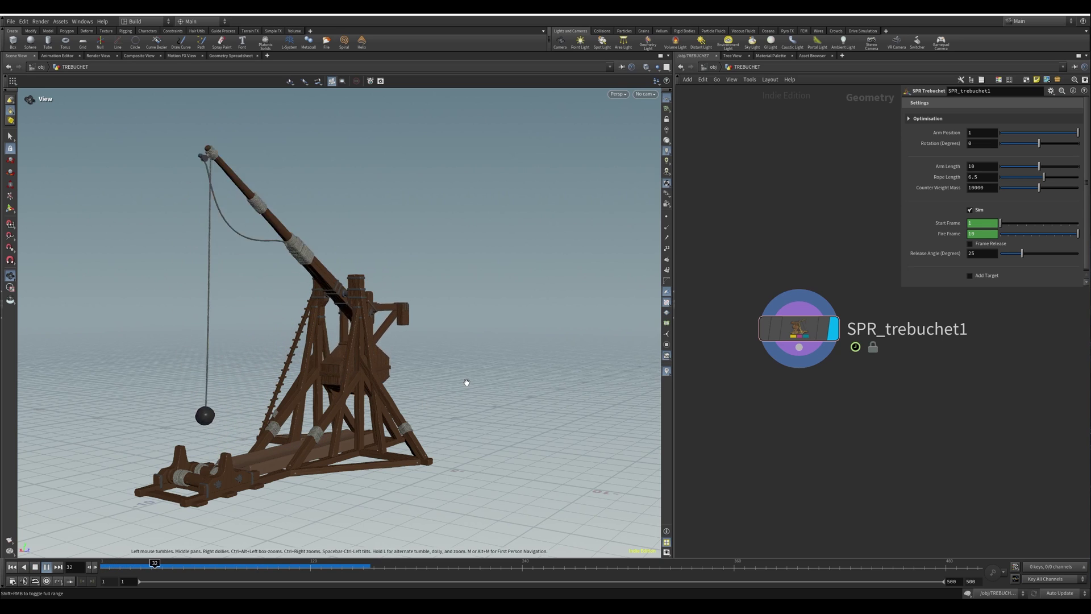
pyautogui.moveTo(473, 381); pyautogui.dragTo(426, 336, button='right')
pyautogui.moveTo(427, 336); pyautogui.dragTo(336, 367, button='middle')
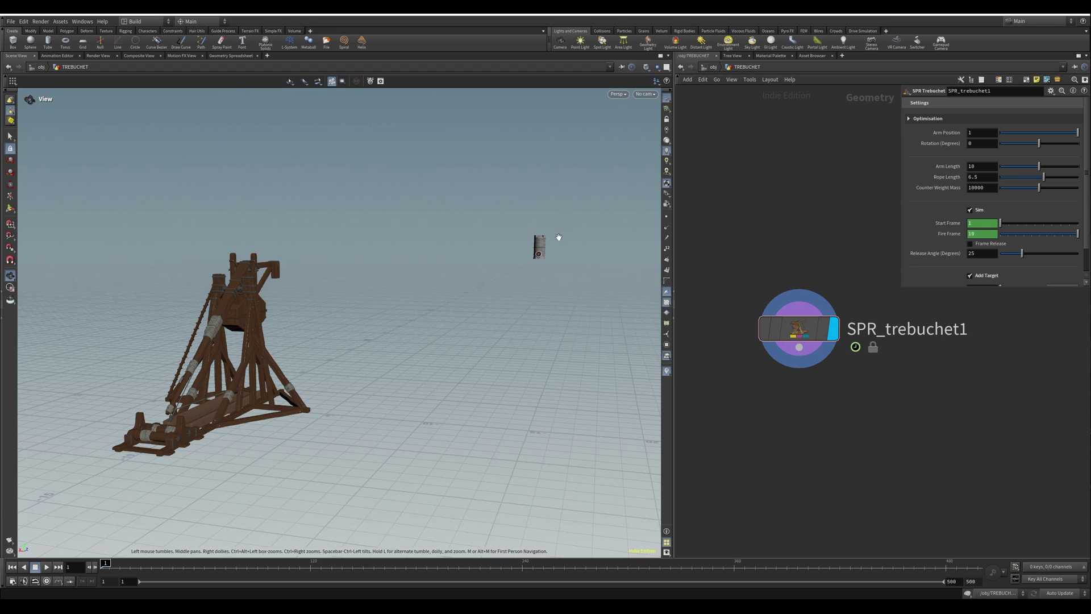
# Enable Add Target and enlarge the parameter area to show the target's seed settings.
pyautogui.moveTo(558, 236); pyautogui.dragTo(443, 239)
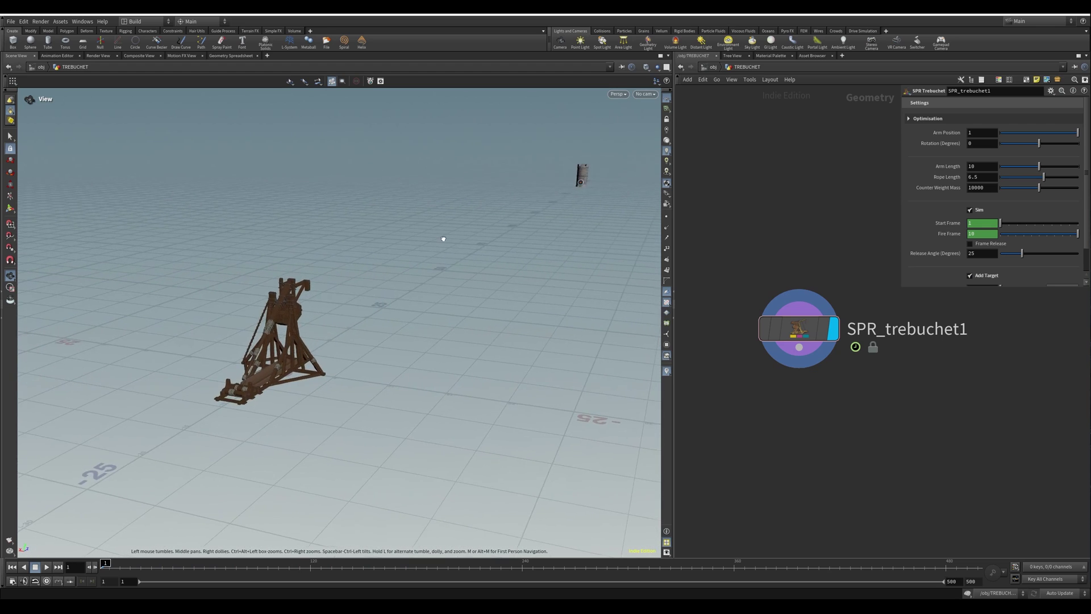
pyautogui.moveTo(443, 238); pyautogui.dragTo(405, 254, button='middle')
pyautogui.moveTo(1037, 289); pyautogui.dragTo(1033, 378)
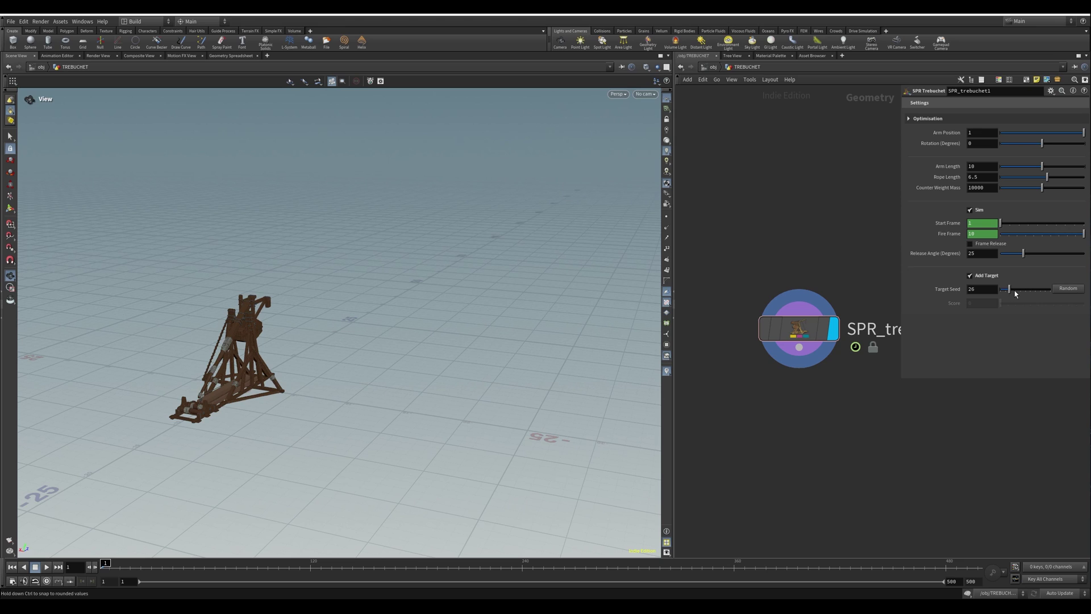
# Set the Target Seed to 359 and start rotating the trebuchet to -3.7 degrees.
pyautogui.moveTo(471, 252); pyautogui.dragTo(371, 254, button='right')
pyautogui.press('f')
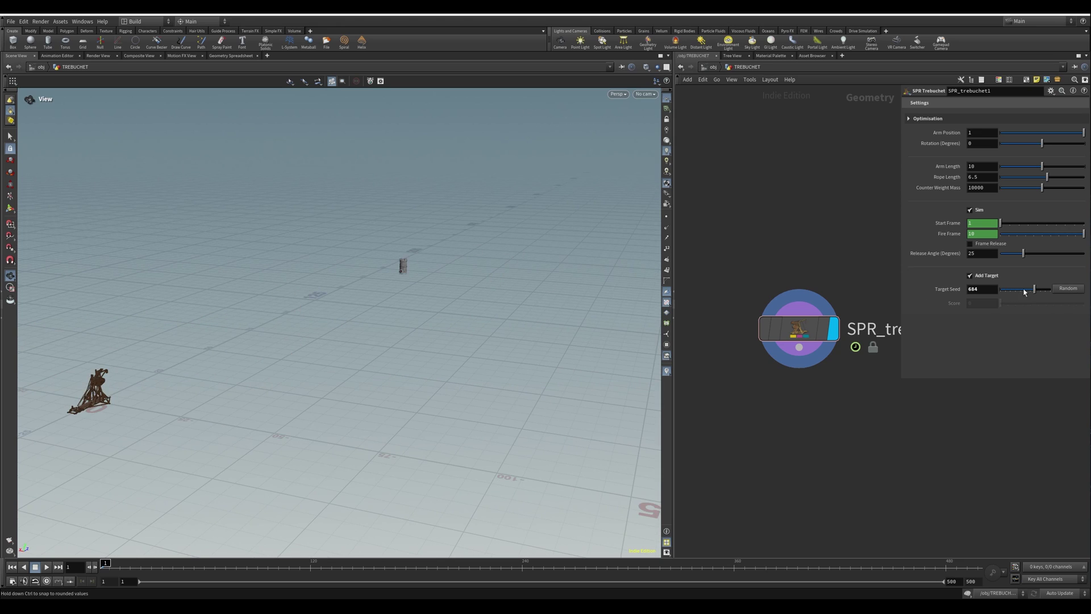
pyautogui.moveTo(305, 285); pyautogui.dragTo(329, 235)
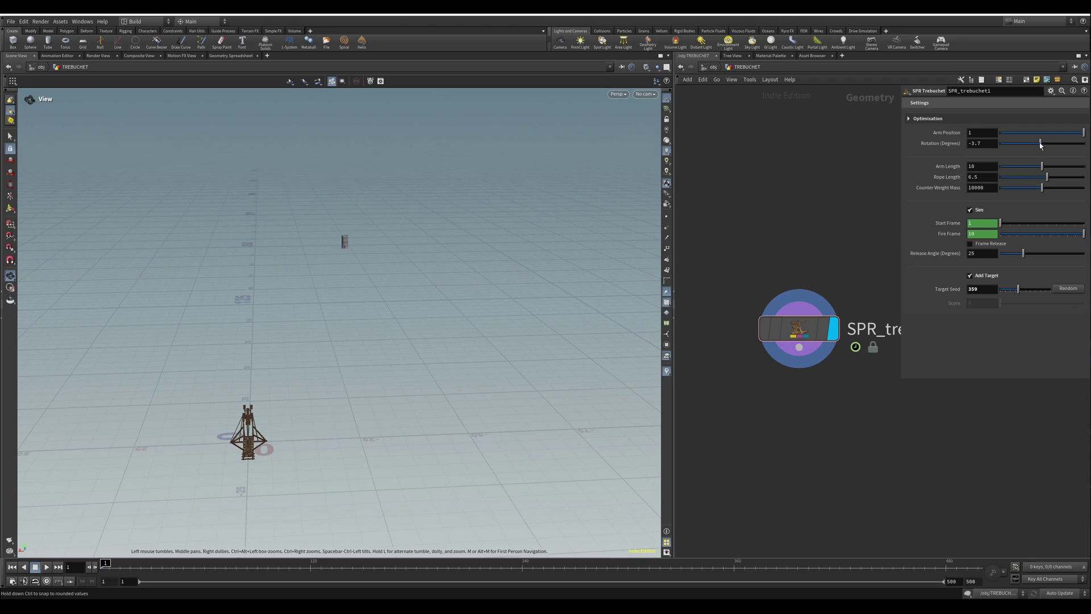